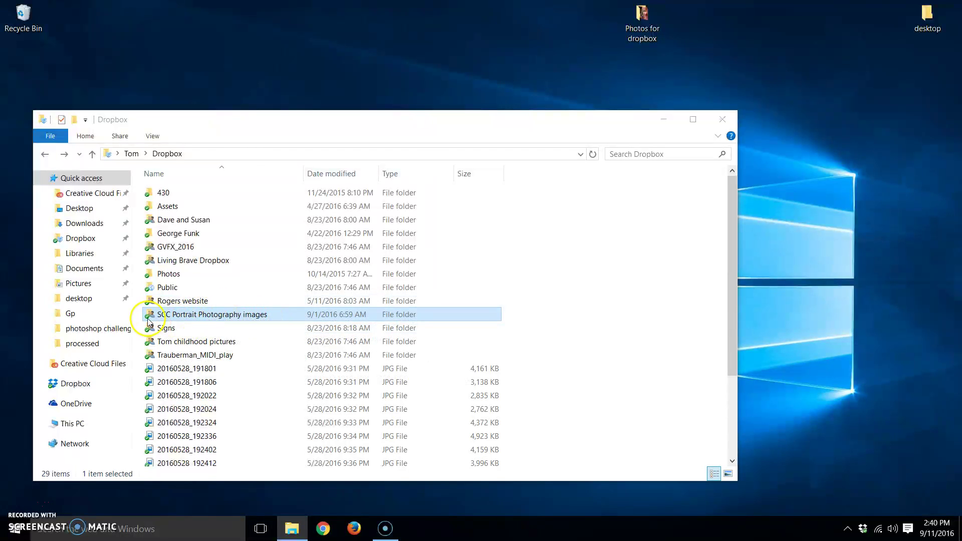
# Step: Open the SCC Portrait Photography images folder and look inside its first subfolder
pyautogui.moveTo(150, 316)
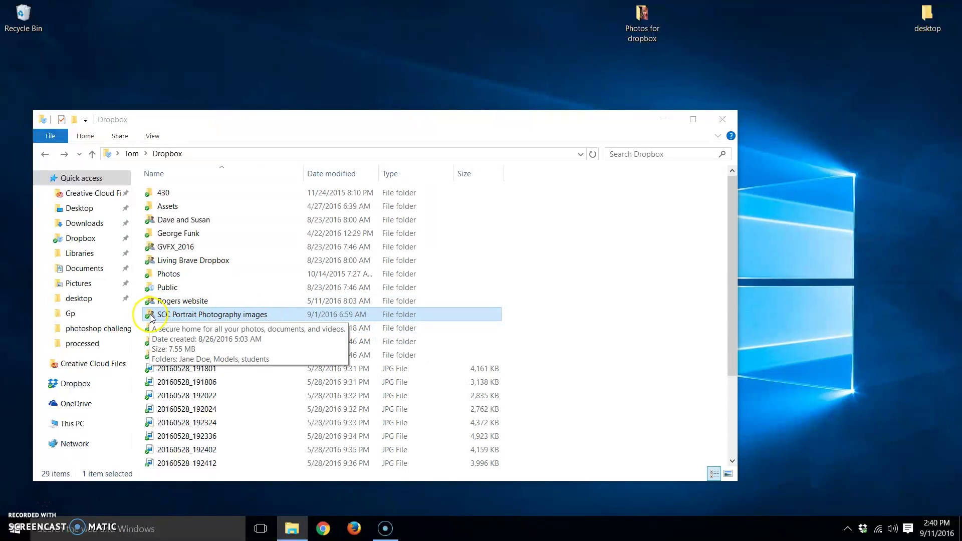
pyautogui.doubleClick(151, 316)
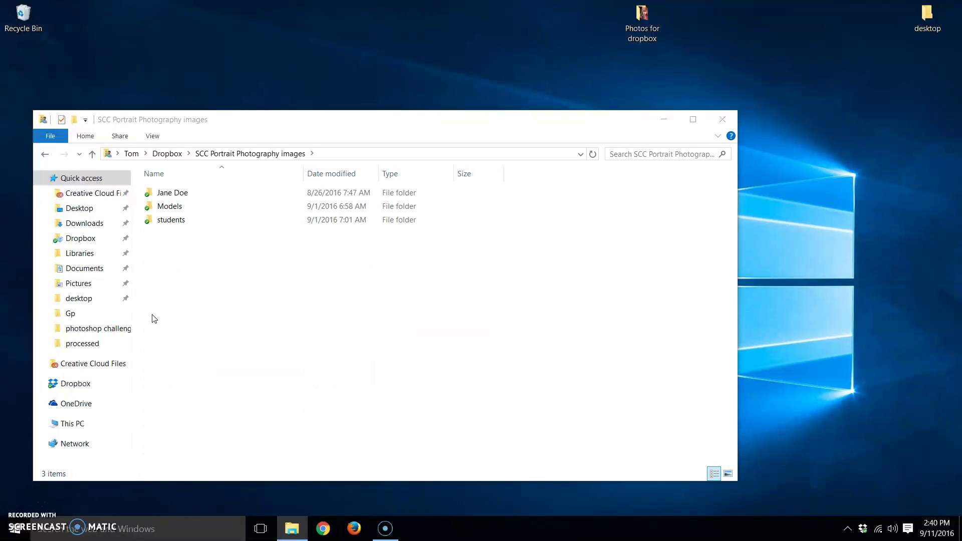
pyautogui.doubleClick(156, 196)
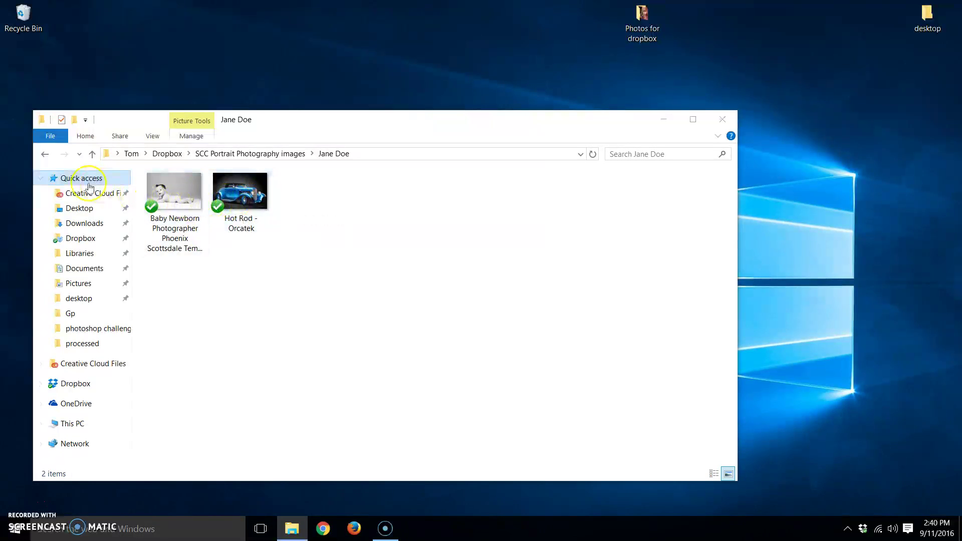
pyautogui.click(46, 155)
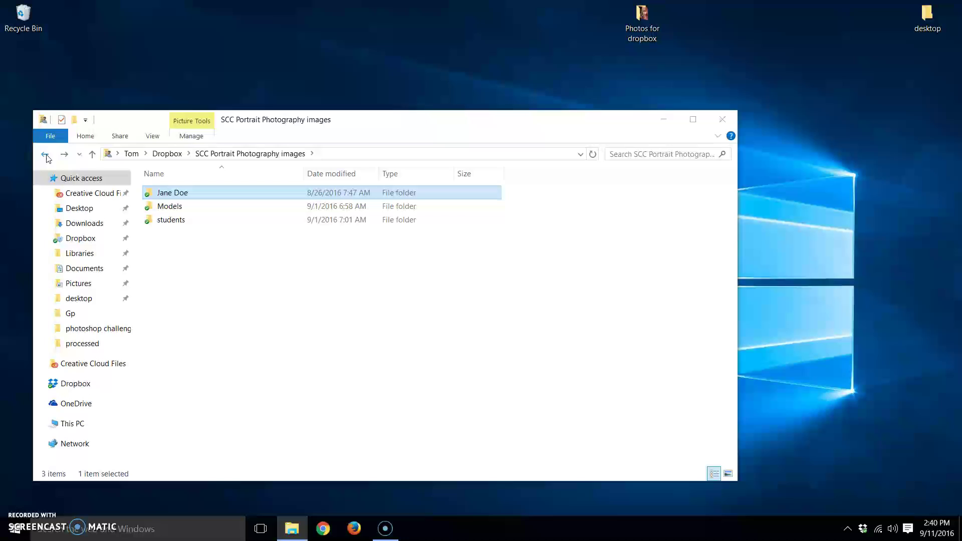
# Step: Check the Models folder, which is empty, then open the students folder instead
pyautogui.doubleClick(150, 207)
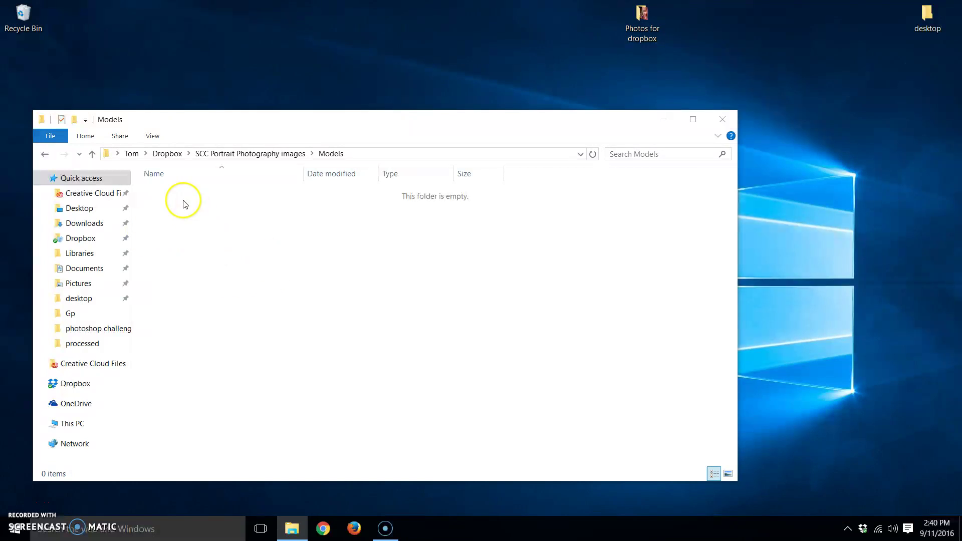
pyautogui.click(46, 155)
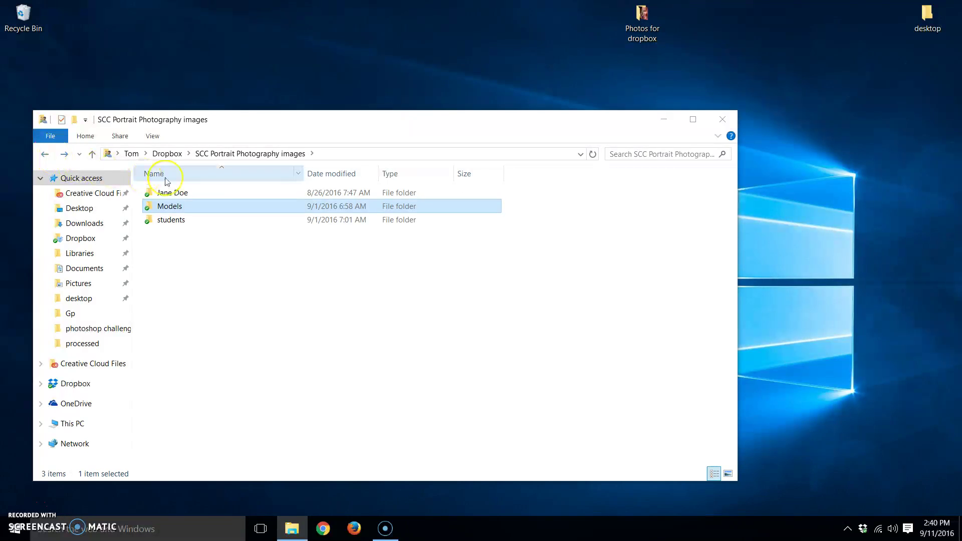
pyautogui.doubleClick(153, 220)
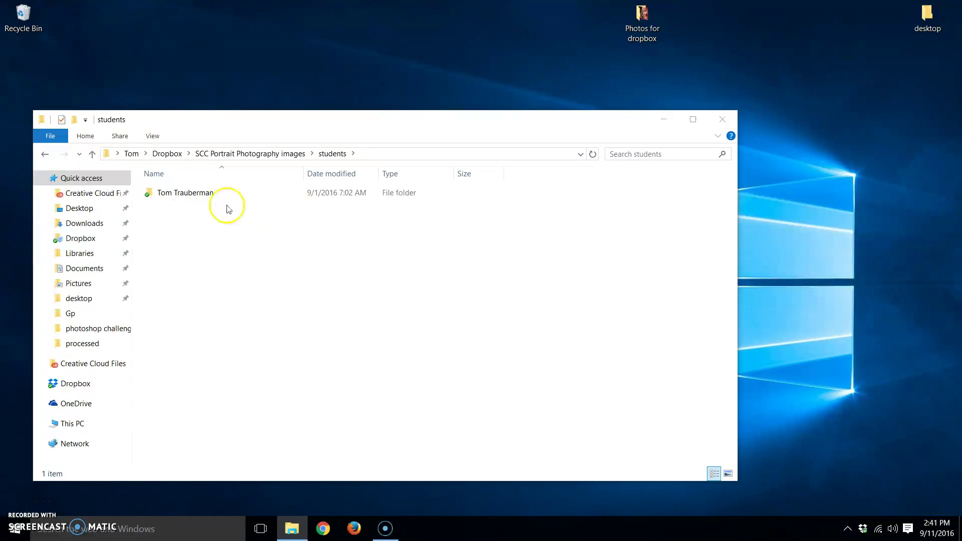
# Step: Open the student's folder to view the coura glow and Logan side light photos
pyautogui.doubleClick(149, 193)
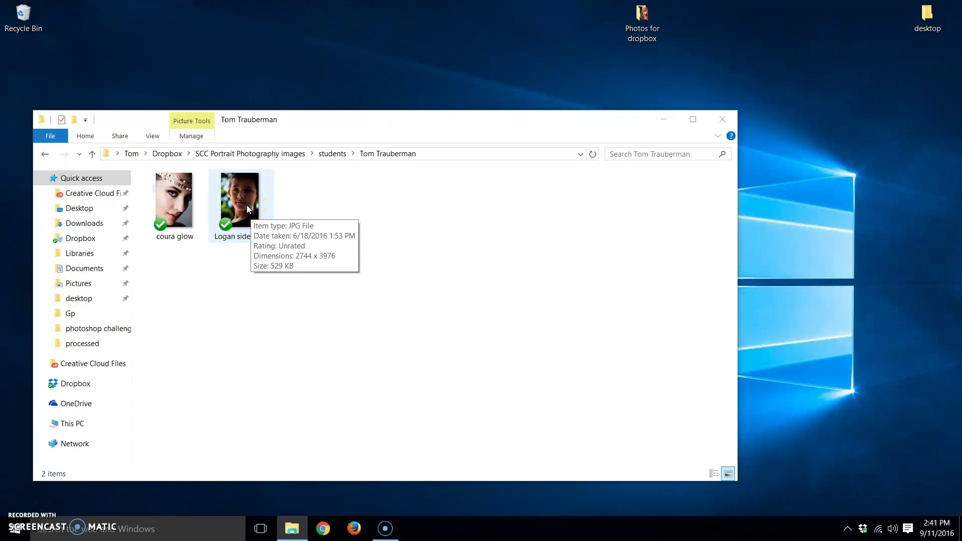
pyautogui.moveTo(249, 210); pyautogui.dragTo(260, 219)
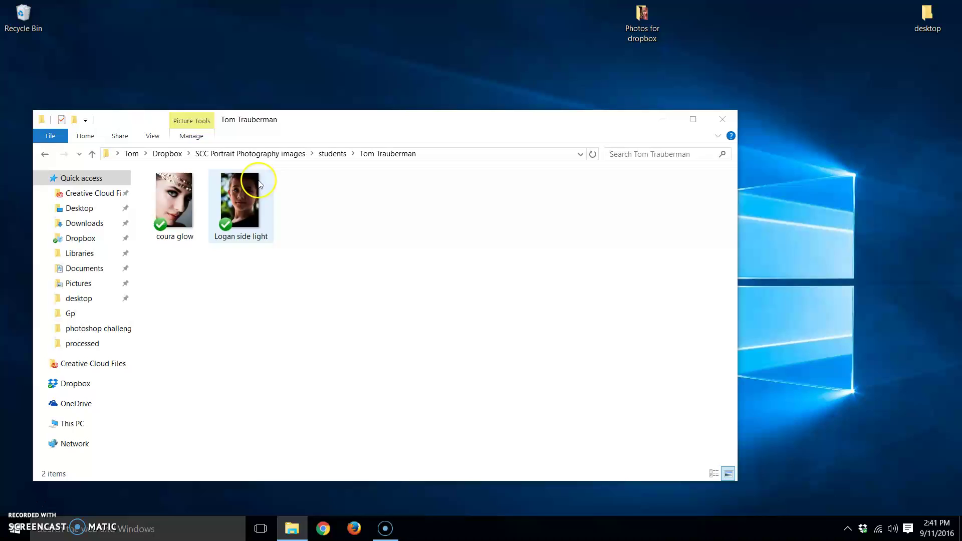
# Step: Open Photos for dropbox beside the student's folder and drag More best day ever72 into it
pyautogui.click(642, 22)
pyautogui.doubleClick(643, 19)
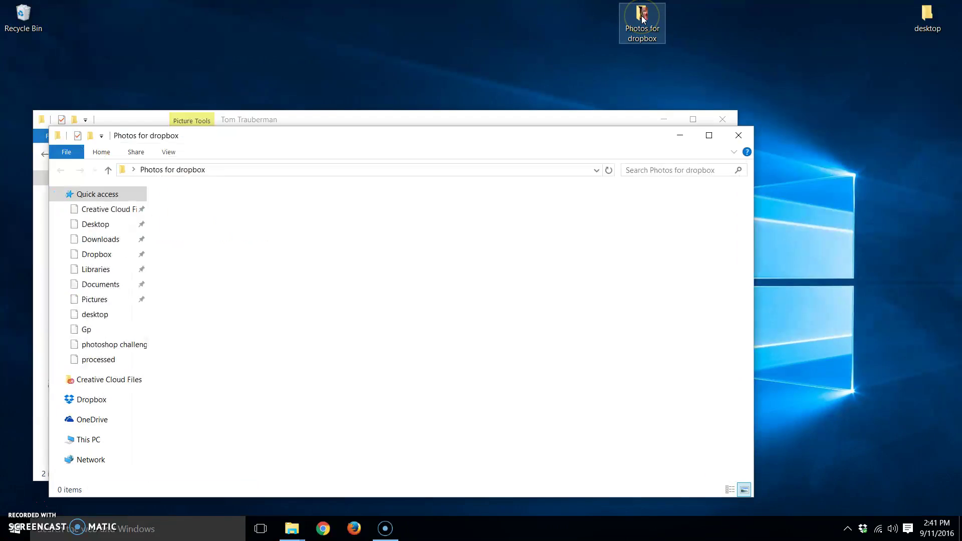
pyautogui.moveTo(410, 139); pyautogui.dragTo(721, 120)
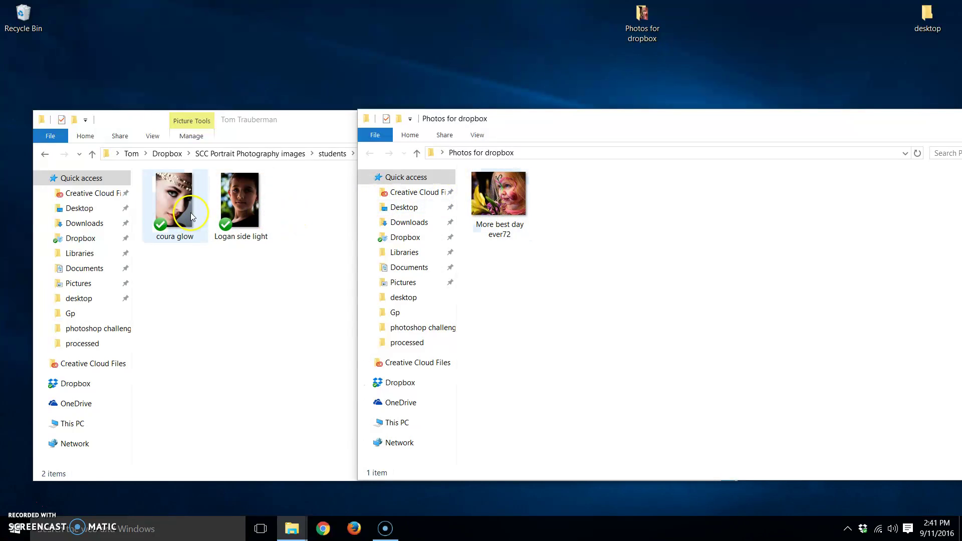
pyautogui.moveTo(503, 215); pyautogui.dragTo(311, 240)
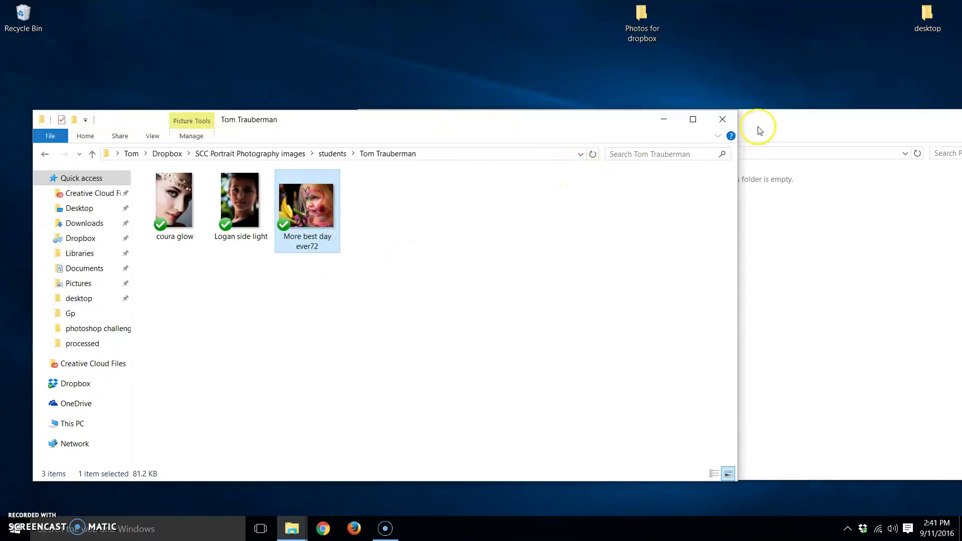
# Step: Close the emptied Photos for dropbox window and reposition the student's folder window
pyautogui.click(808, 132)
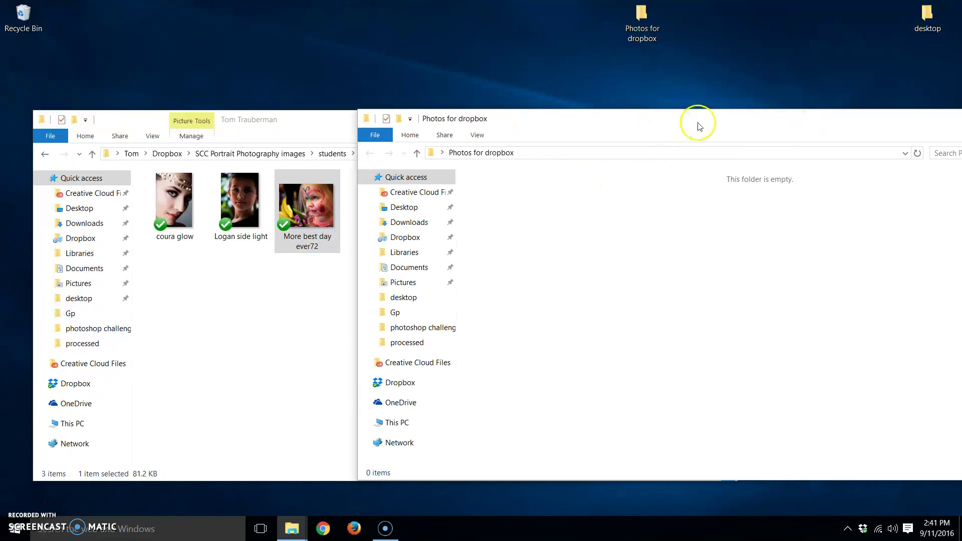
pyautogui.moveTo(726, 121); pyautogui.dragTo(476, 122)
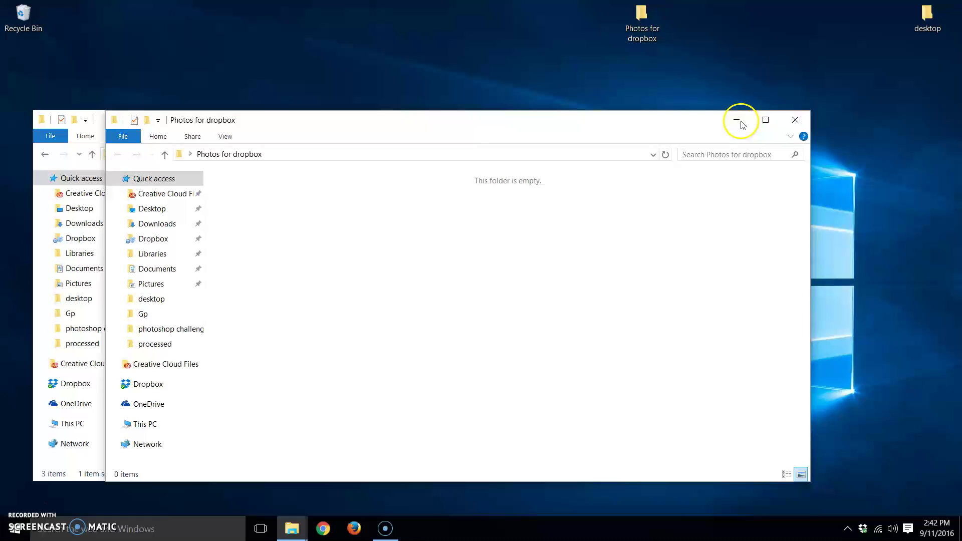
pyautogui.click(788, 121)
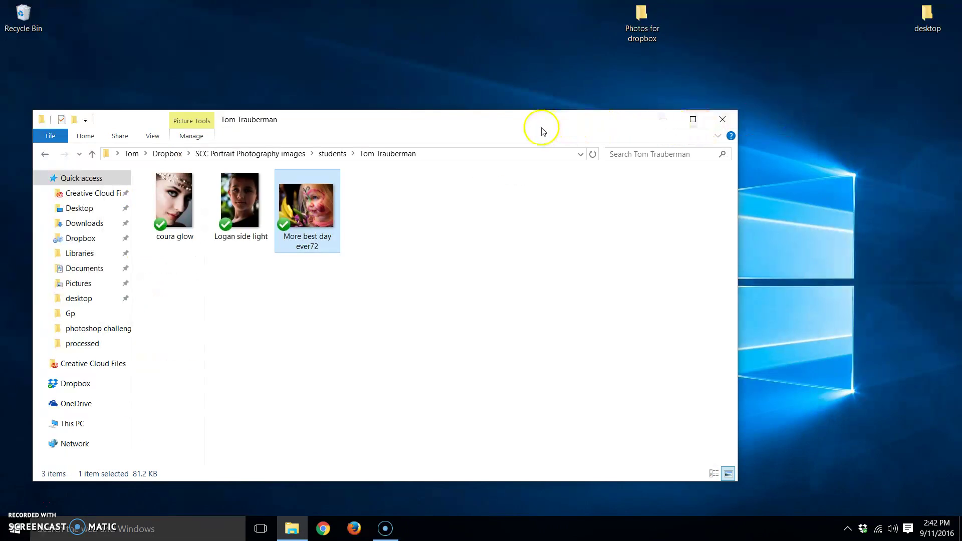
pyautogui.moveTo(538, 126); pyautogui.dragTo(595, 104)
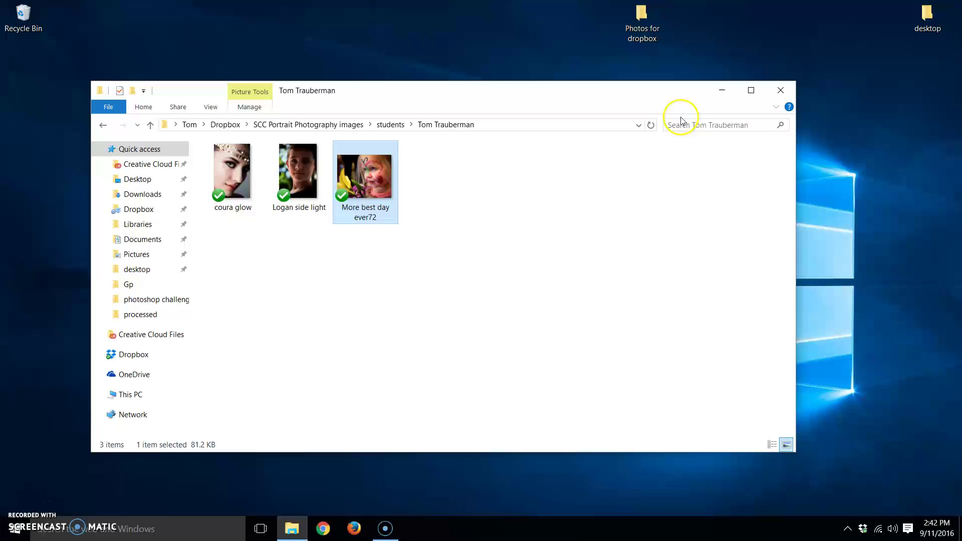
# Step: Go back up two levels and reopen the students folder, then the student's folder
pyautogui.click(104, 126)
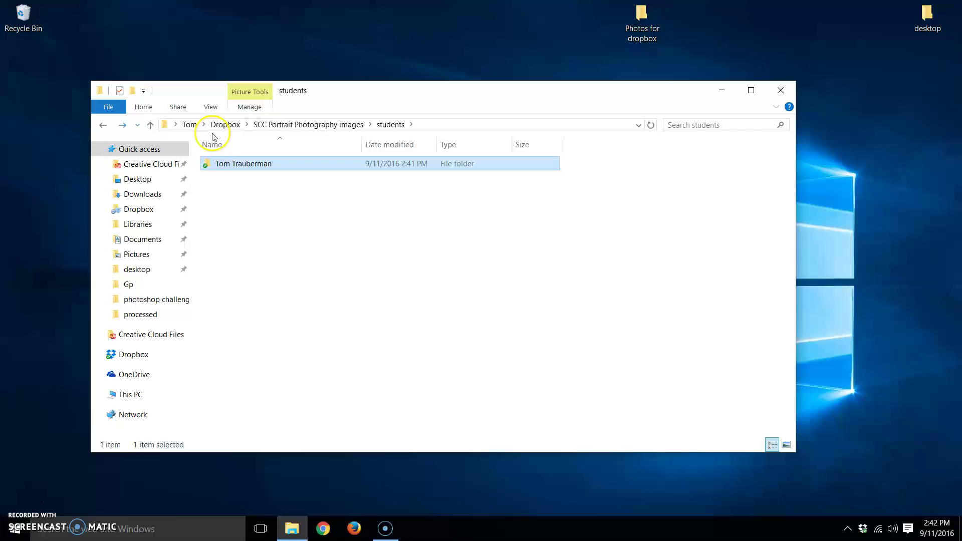
pyautogui.click(103, 126)
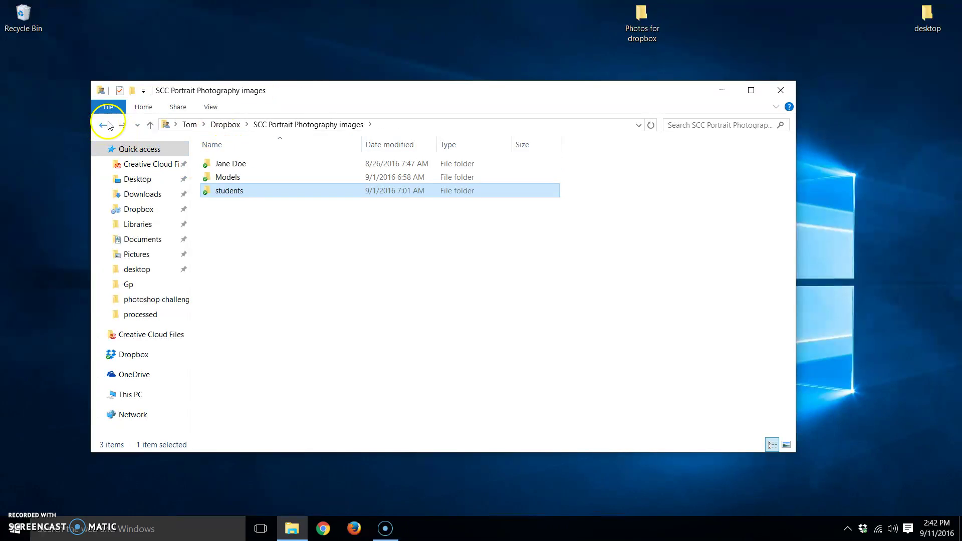
pyautogui.doubleClick(205, 193)
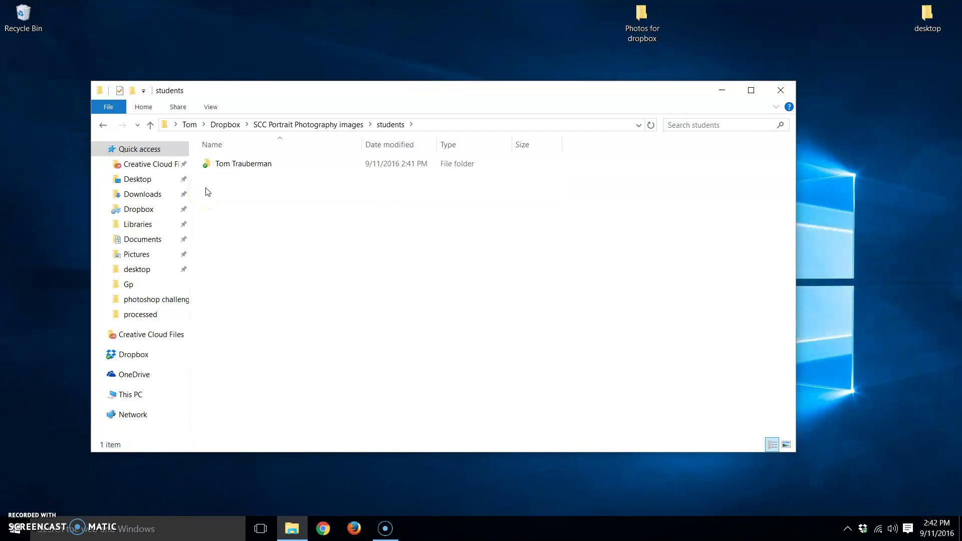
pyautogui.click(203, 166)
pyautogui.doubleClick(204, 165)
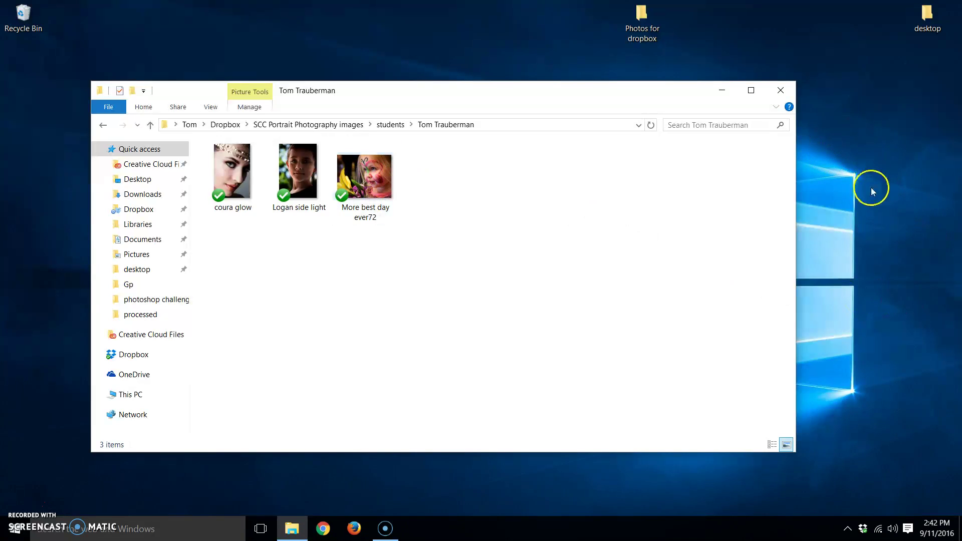
# Step: Copy More best day ever72 and paste the copy onto the desktop
pyautogui.doubleClick(362, 176)
pyautogui.rightClick(363, 177)
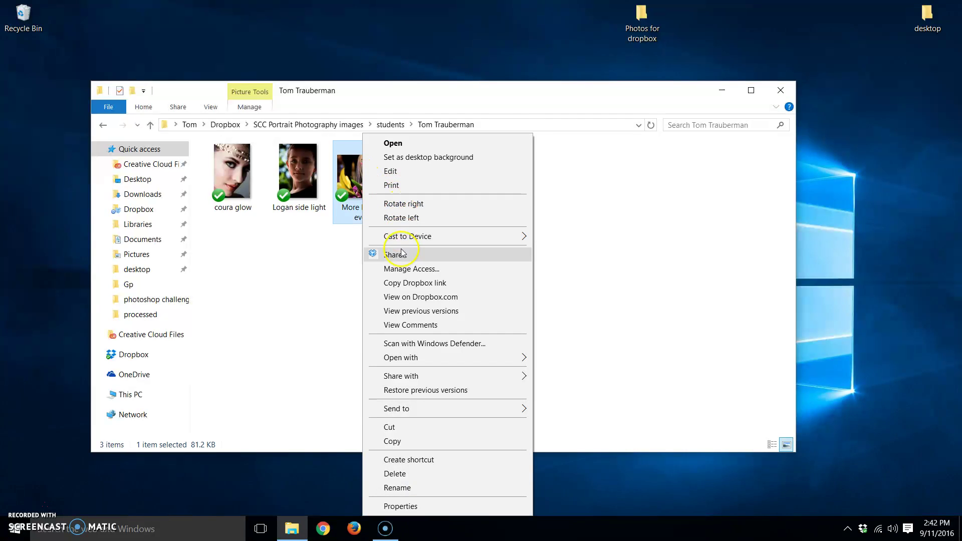
pyautogui.click(407, 443)
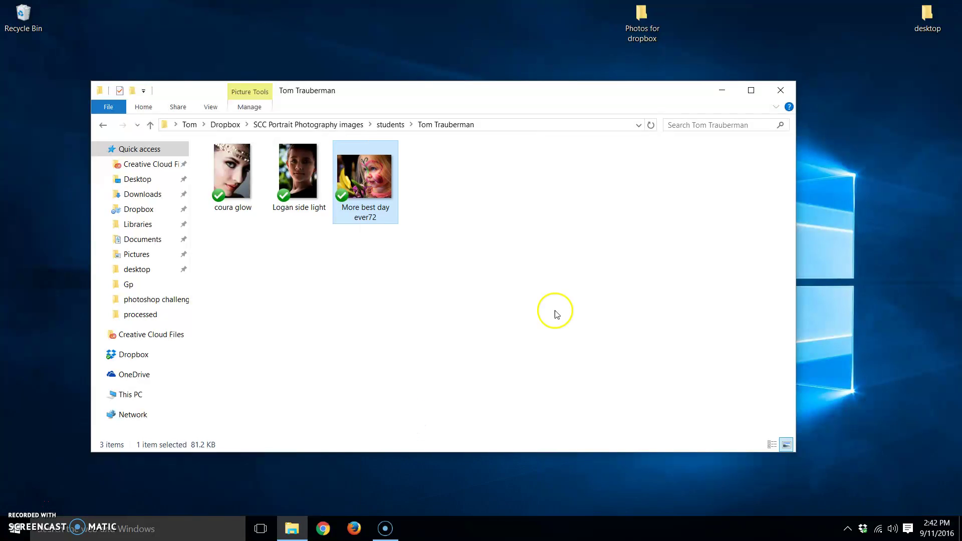
pyautogui.click(854, 119)
pyautogui.rightClick(854, 118)
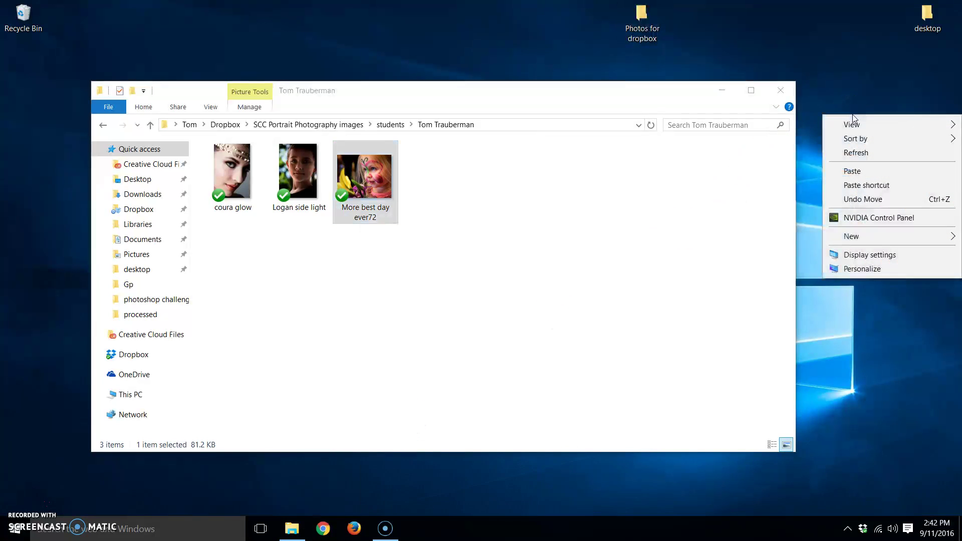
pyautogui.click(857, 172)
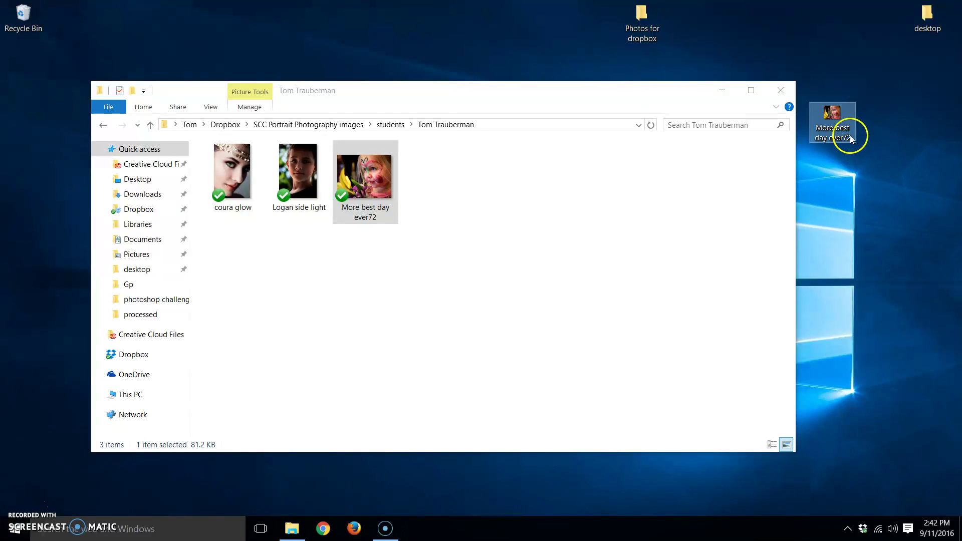
# Step: Open the desktop copy of More best day ever72 in Photos and send it to Adobe Photoshop CC 2015
pyautogui.doubleClick(835, 118)
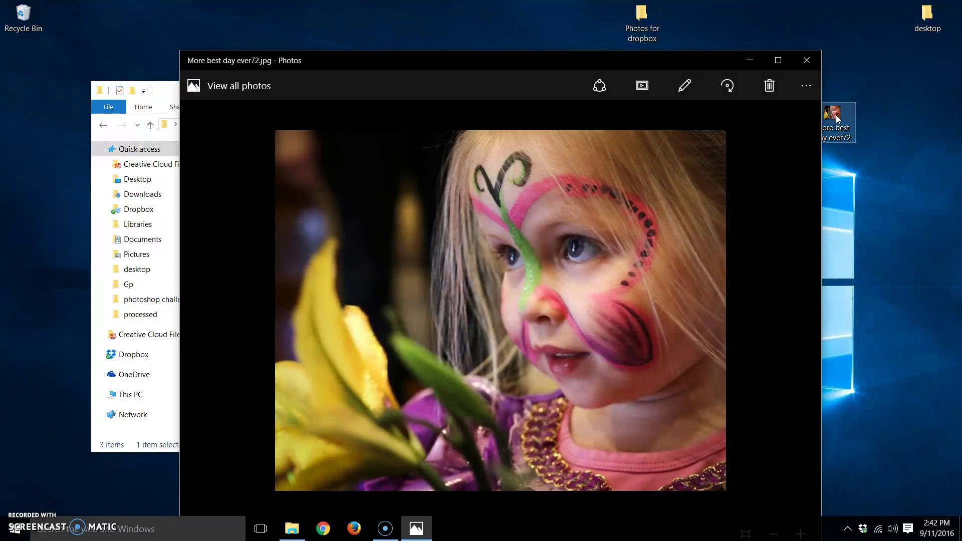
pyautogui.click(770, 134)
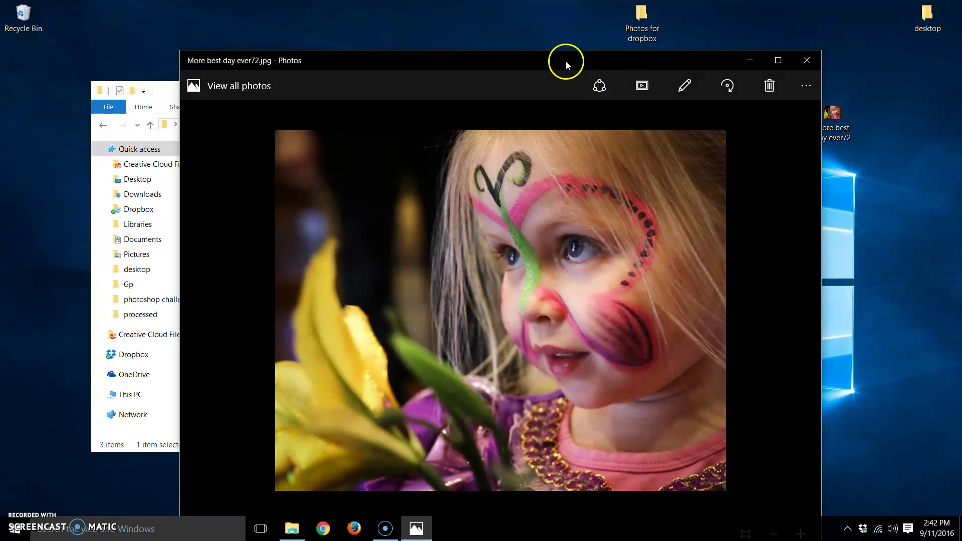
pyautogui.moveTo(566, 62); pyautogui.dragTo(547, 8)
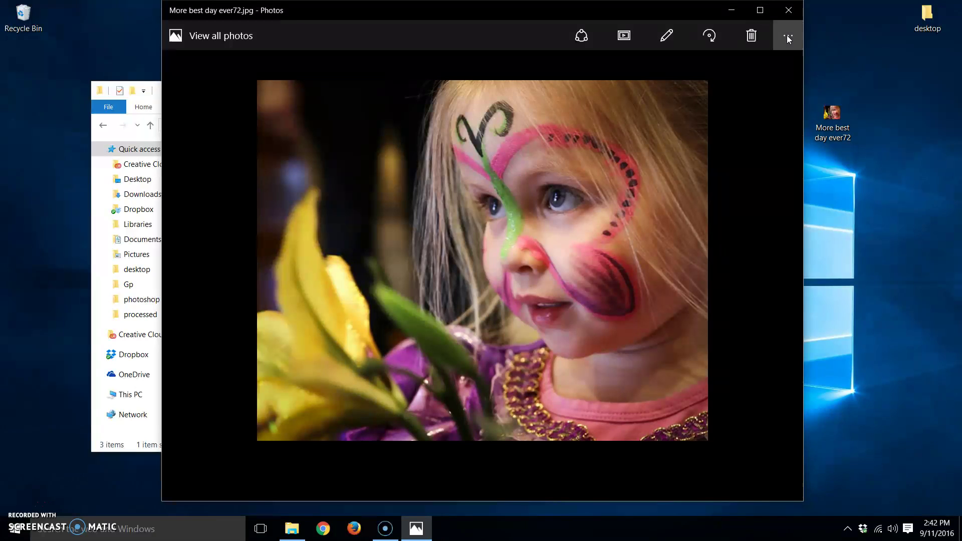
pyautogui.click(786, 35)
pyautogui.click(752, 72)
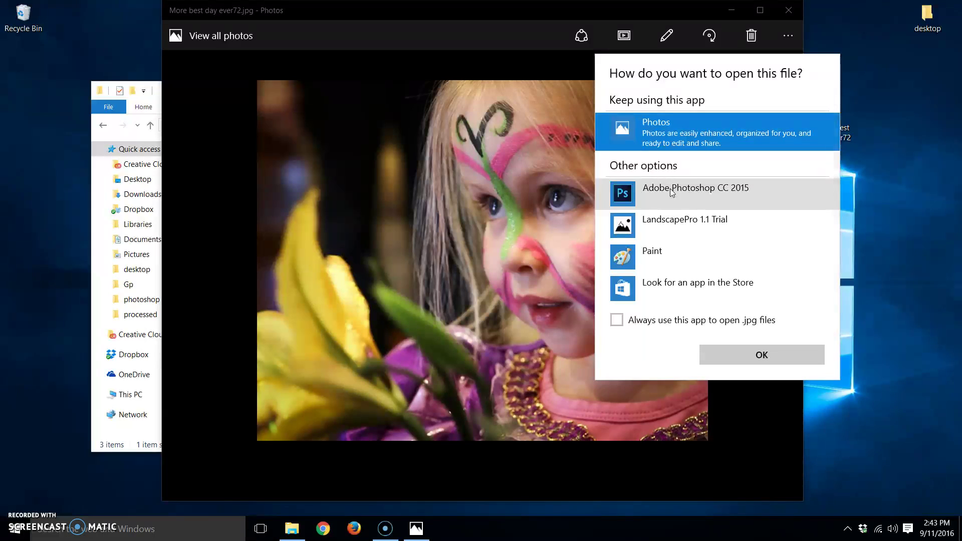
pyautogui.click(671, 188)
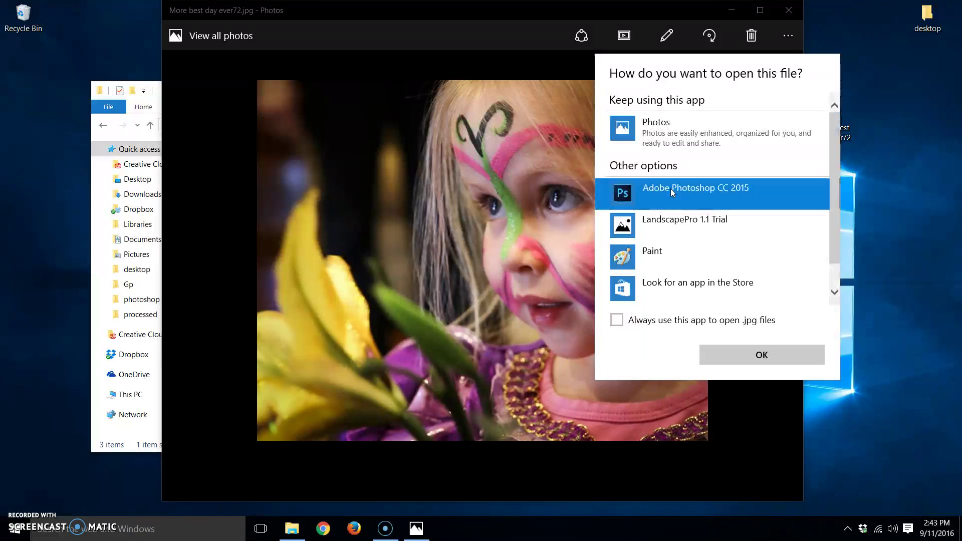
pyautogui.click(747, 355)
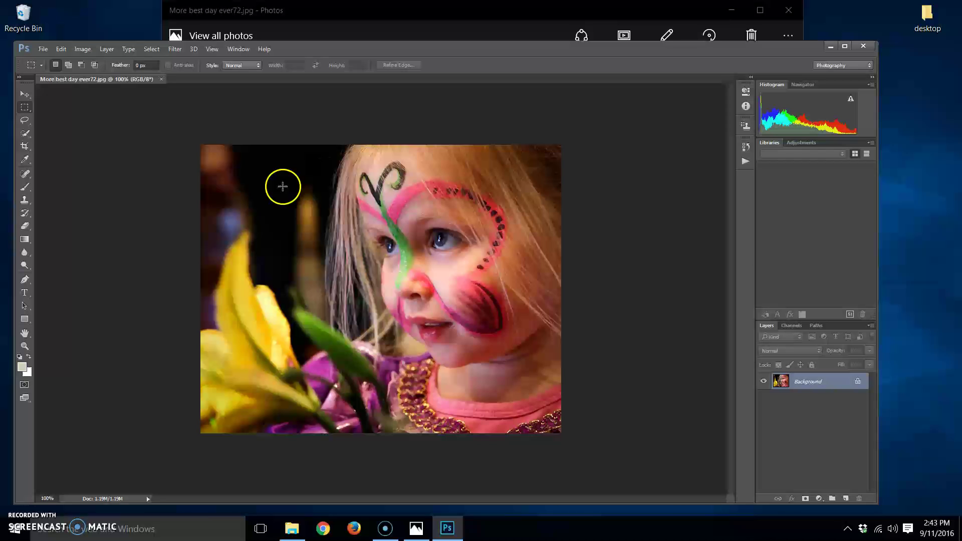
# Step: Look over the File menu in Photoshop, then close Adobe Photoshop CC 2015
pyautogui.click(43, 49)
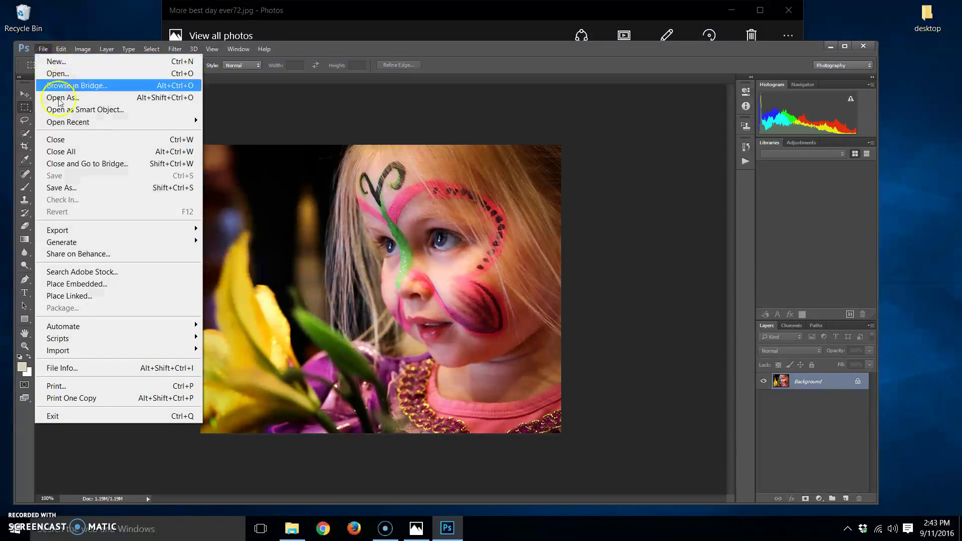
pyautogui.moveTo(68, 239)
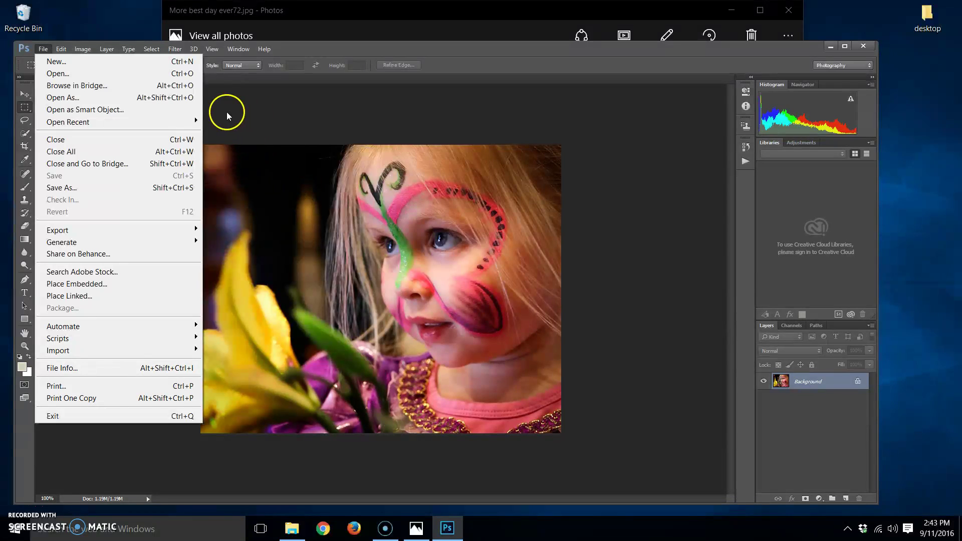
pyautogui.click(863, 48)
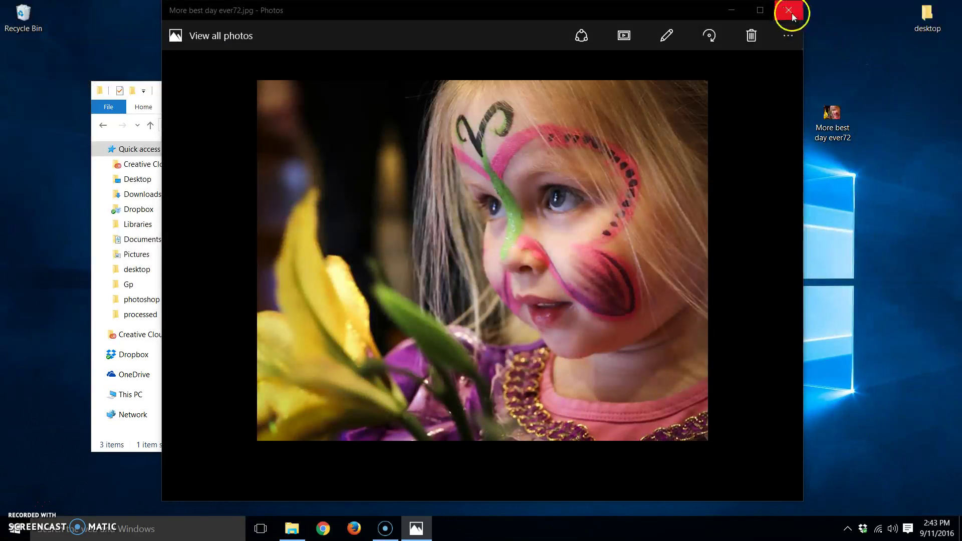
# Step: Close the Photos viewer to return to the student's folder with its three portraits
pyautogui.click(788, 11)
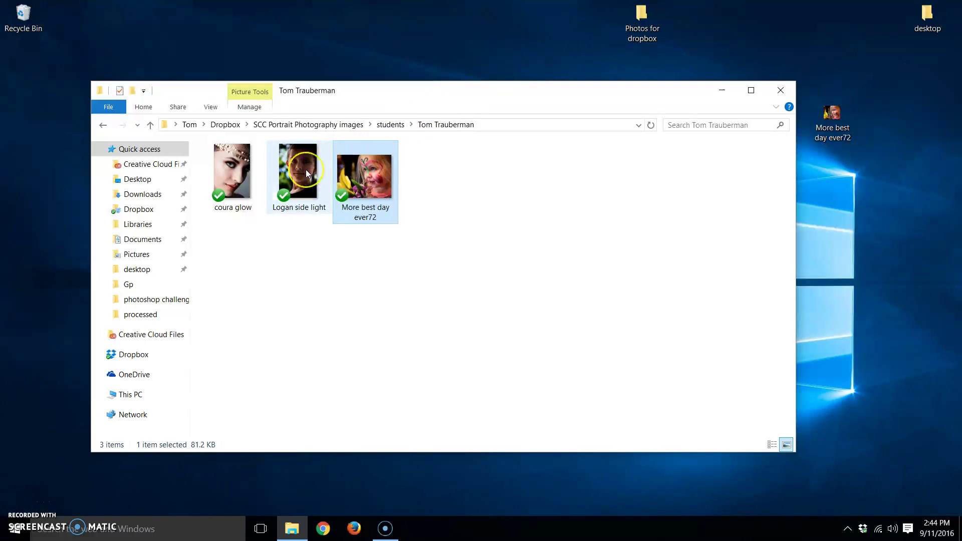
pyautogui.moveTo(306, 170)
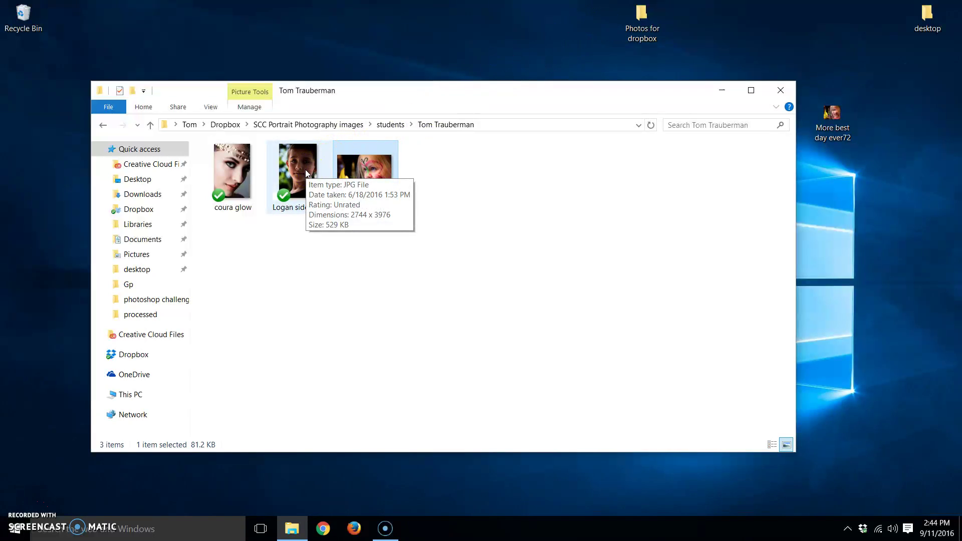